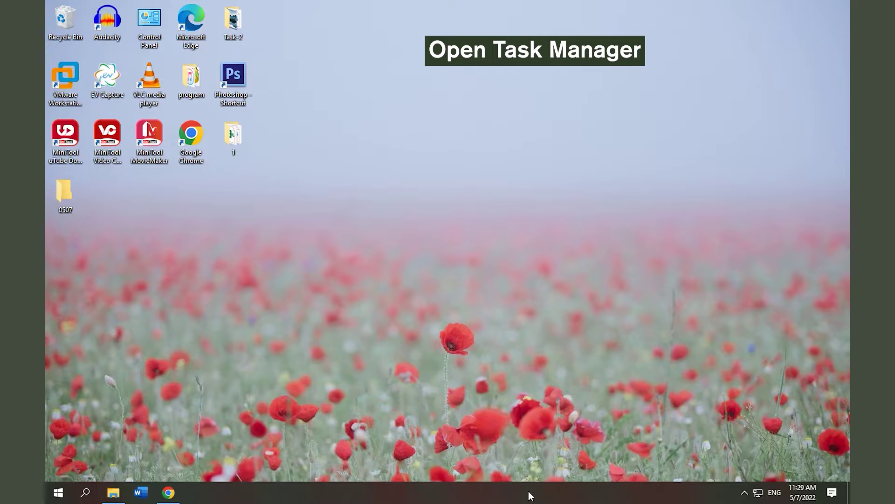
# Restart the Windows Explorer process from Task Manager, then close Task Manager.
pyautogui.rightClick(530, 493)
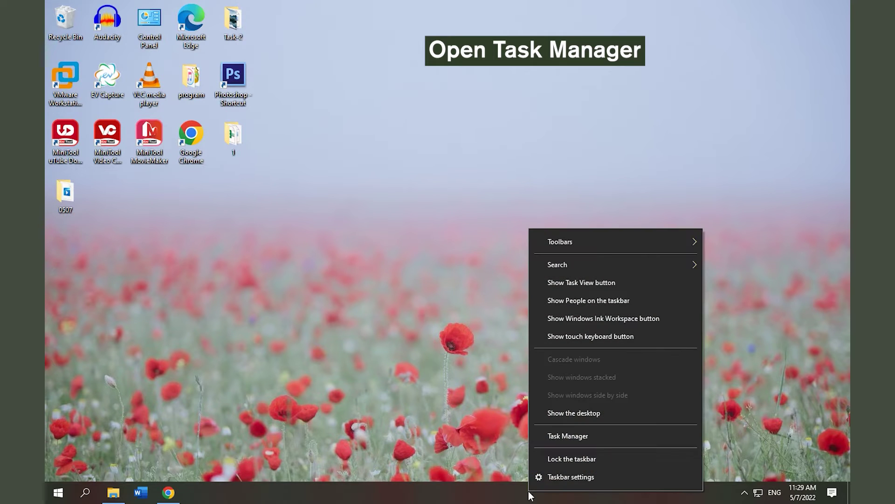
pyautogui.click(581, 438)
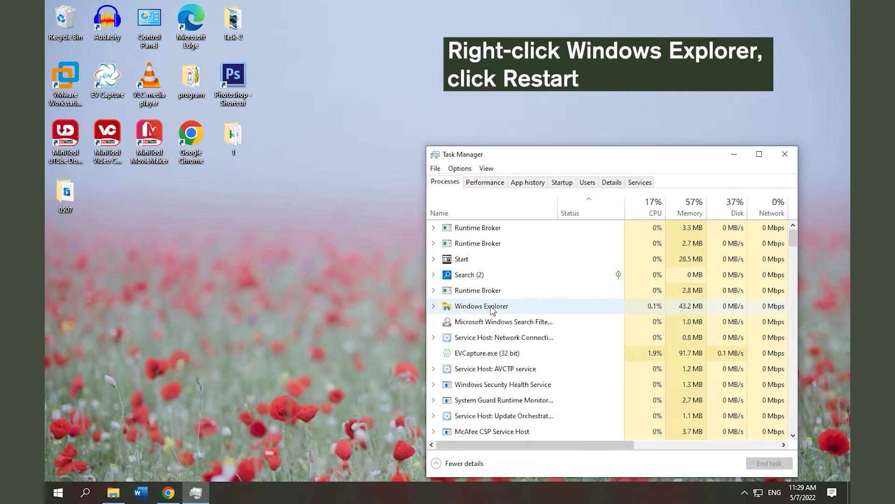
pyautogui.rightClick(491, 309)
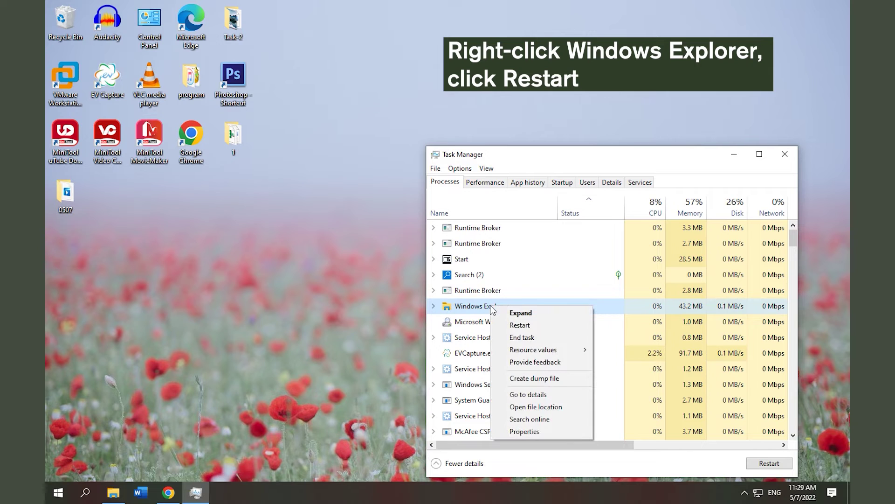
pyautogui.click(522, 325)
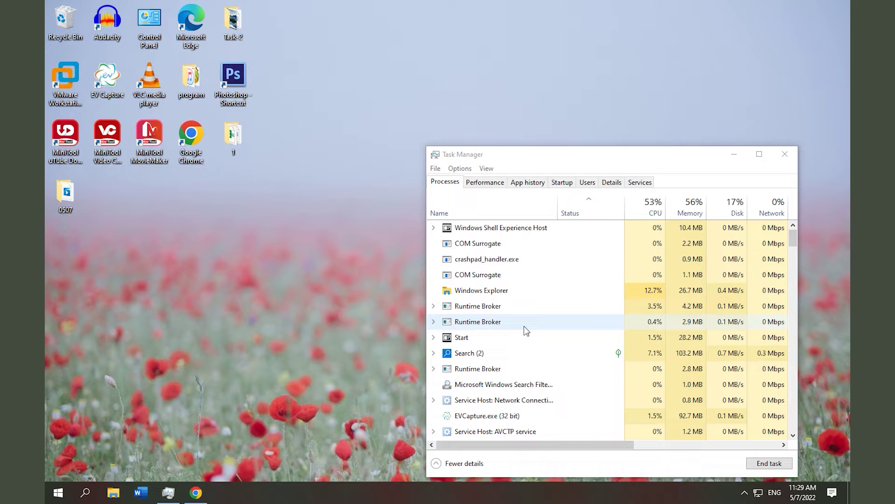
pyautogui.click(784, 153)
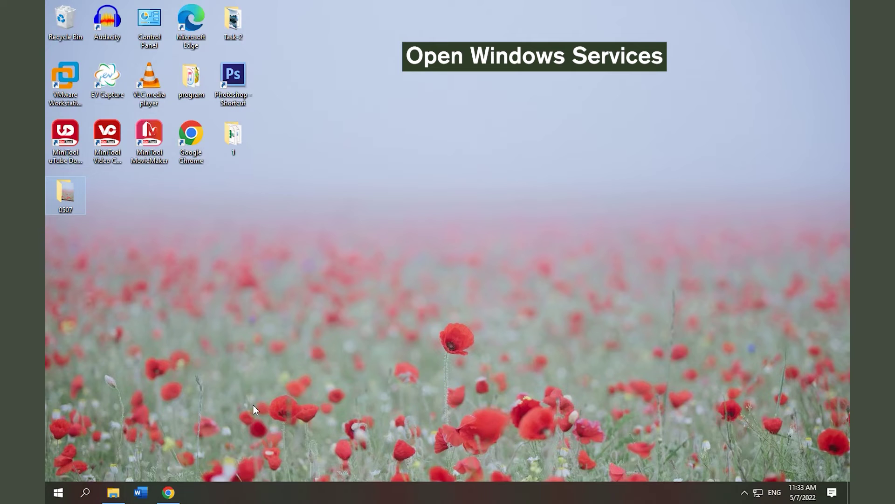
# Launch services.msc and open the Properties of the Windows Audio service.
pyautogui.press('super+r')
pyautogui.write('se')
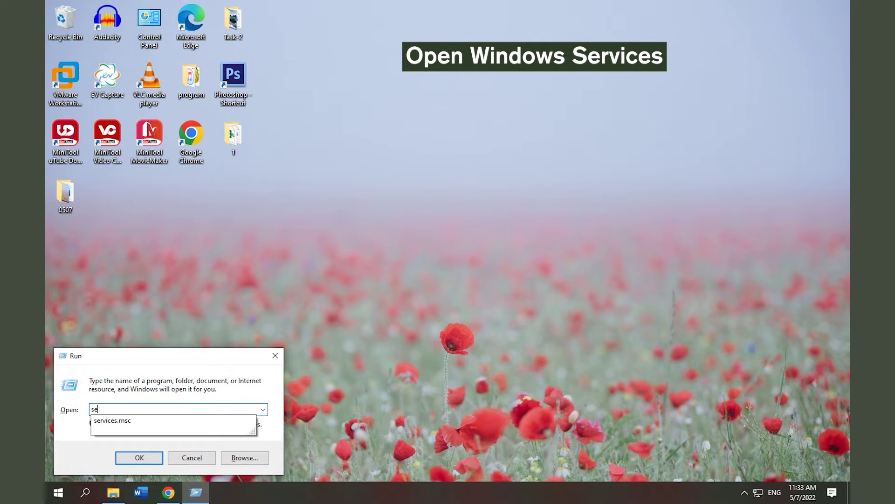
pyautogui.write('rvices.msc')
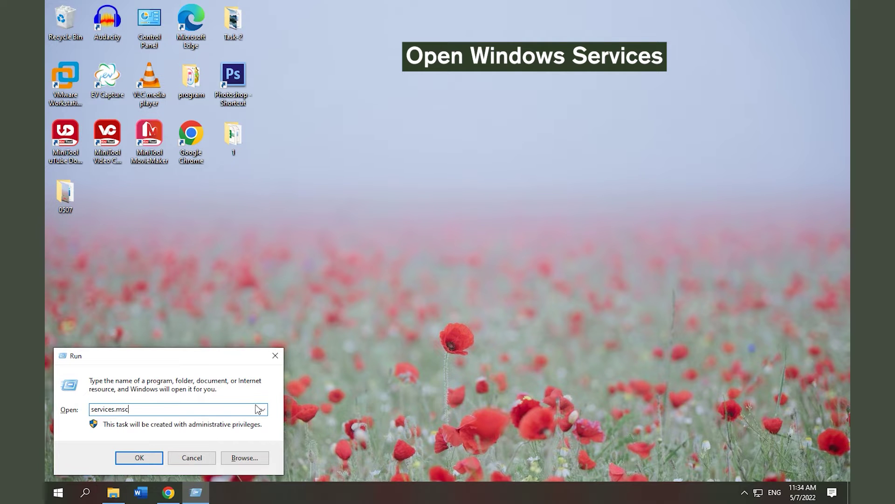
pyautogui.click(148, 459)
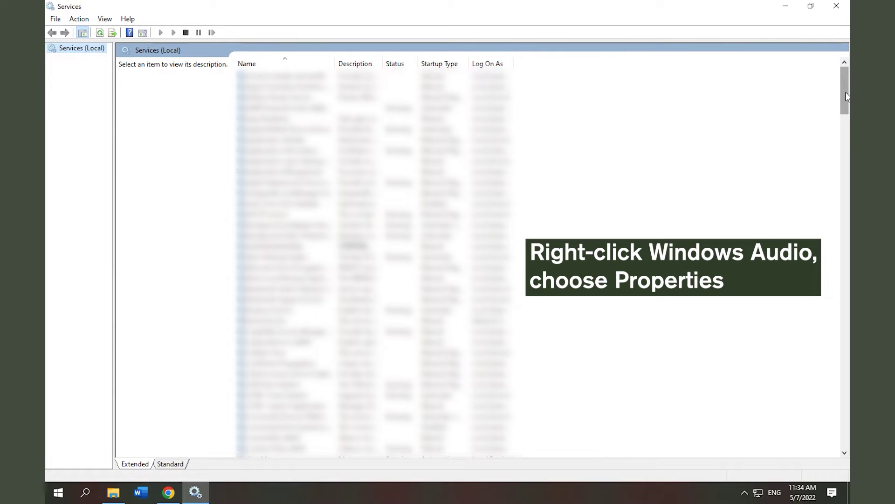
pyautogui.moveTo(845, 100); pyautogui.dragTo(848, 376)
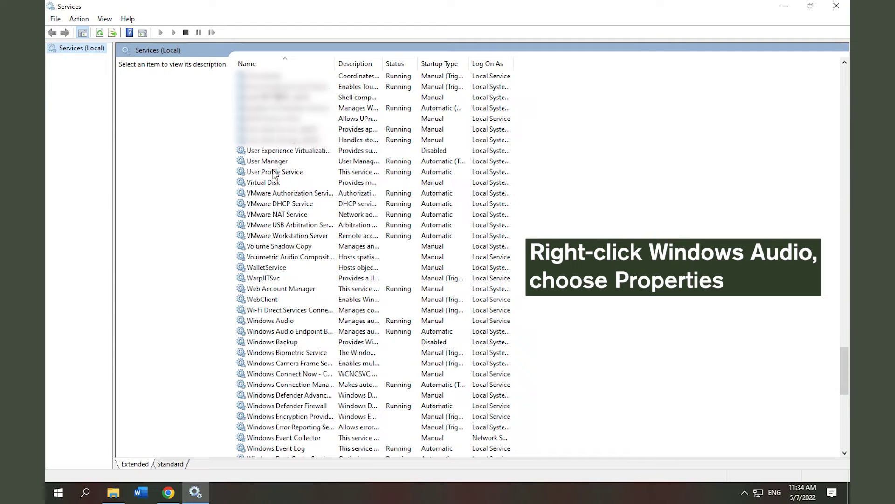
pyautogui.click(286, 321)
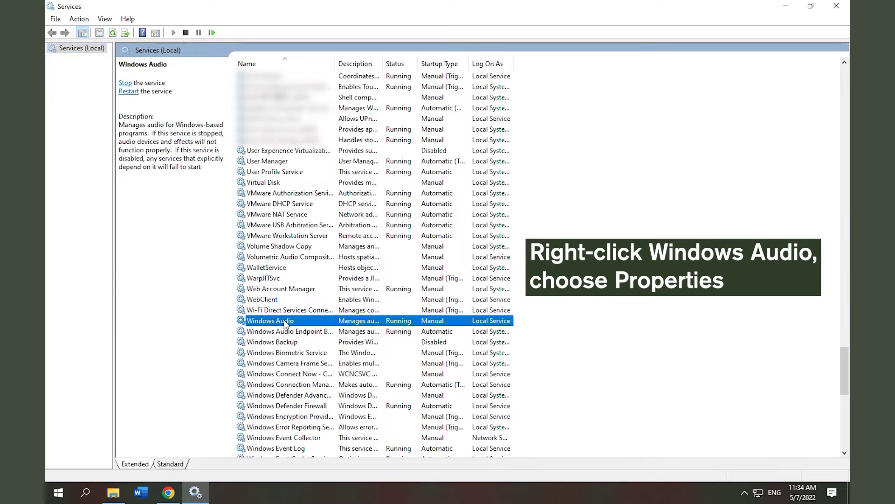
pyautogui.rightClick(285, 322)
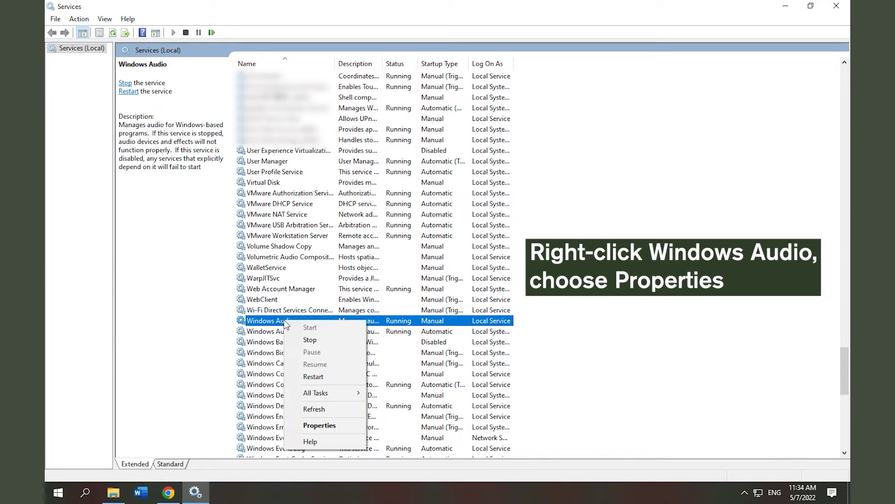
pyautogui.click(333, 426)
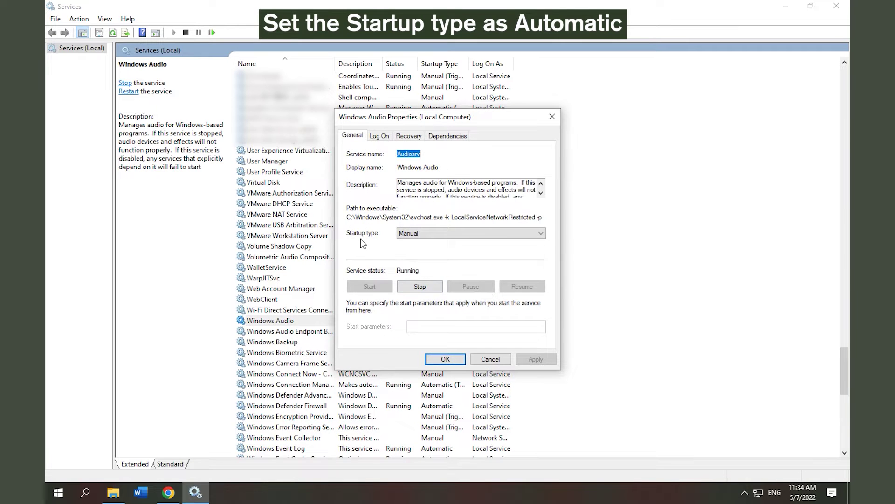
# Change Windows Audio's startup type from Manual to Automatic, apply it, and close Services.
pyautogui.click(539, 234)
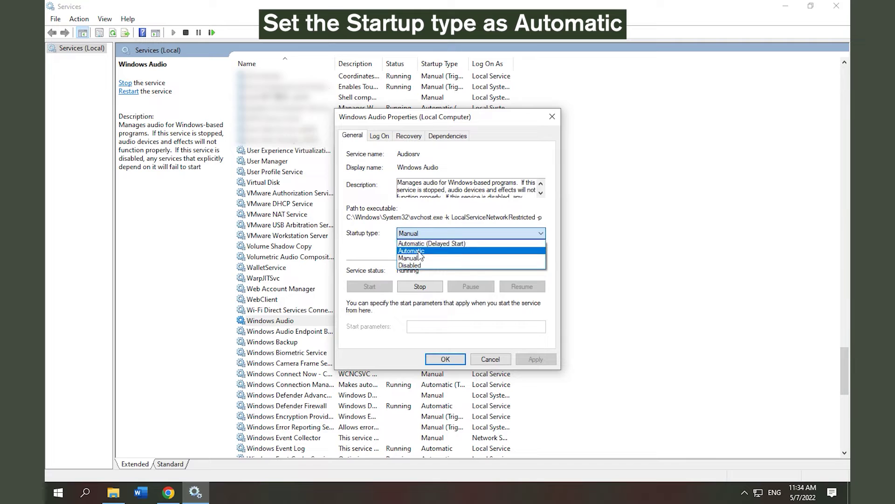
pyautogui.click(412, 251)
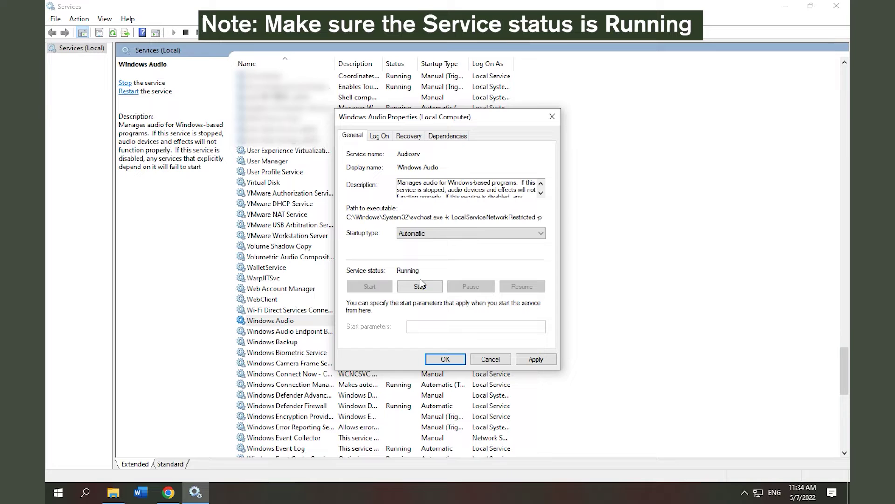
pyautogui.click(536, 359)
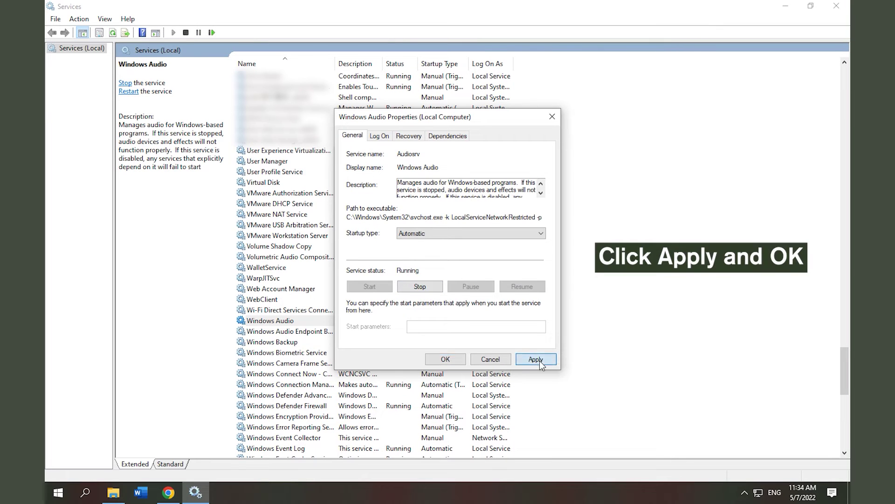
pyautogui.click(445, 359)
pyautogui.click(839, 6)
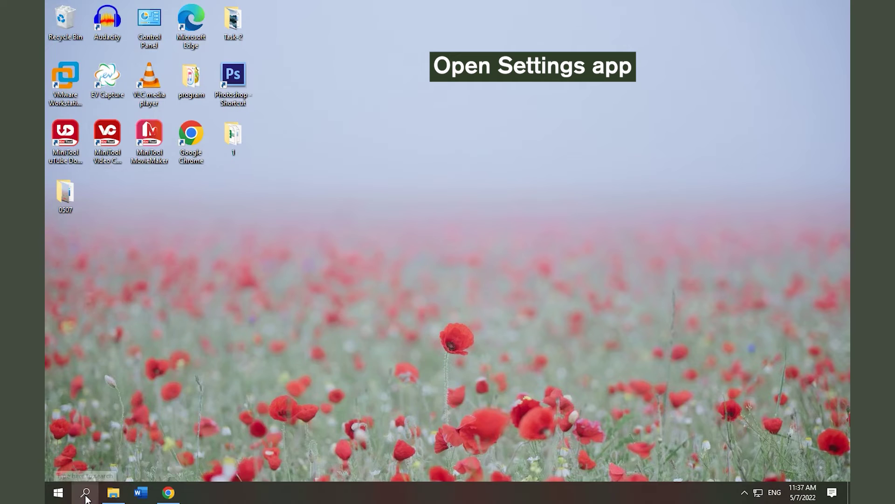
# Run the Playing Audio troubleshooter from Settings > Update & Security > Troubleshoot > Additional troubleshooters.
pyautogui.click(84, 492)
pyautogui.write('setings')
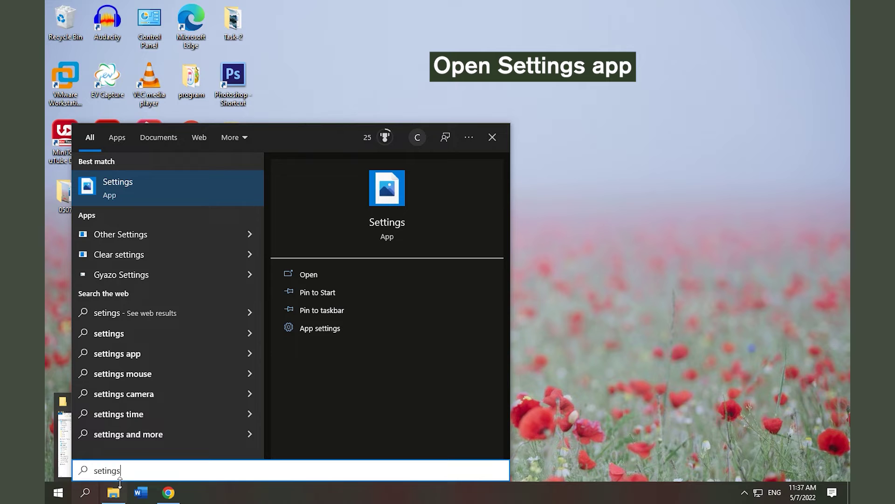
pyautogui.click(325, 274)
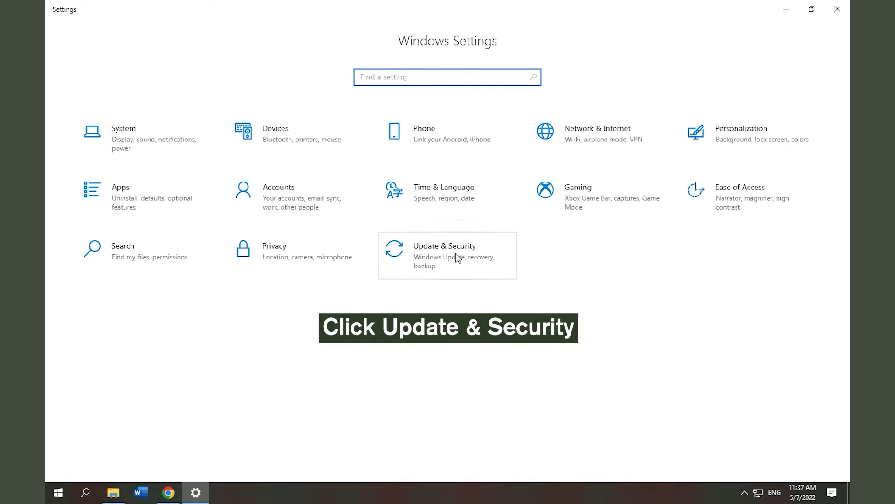
pyautogui.click(457, 258)
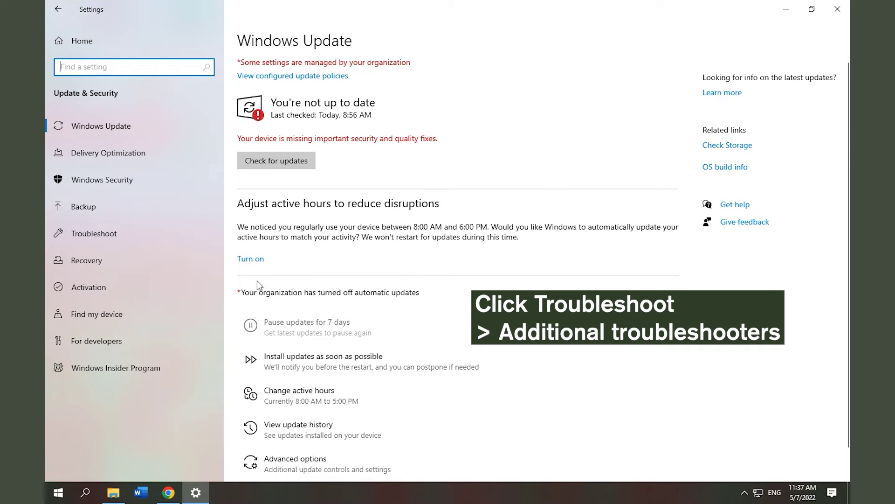
pyautogui.click(108, 238)
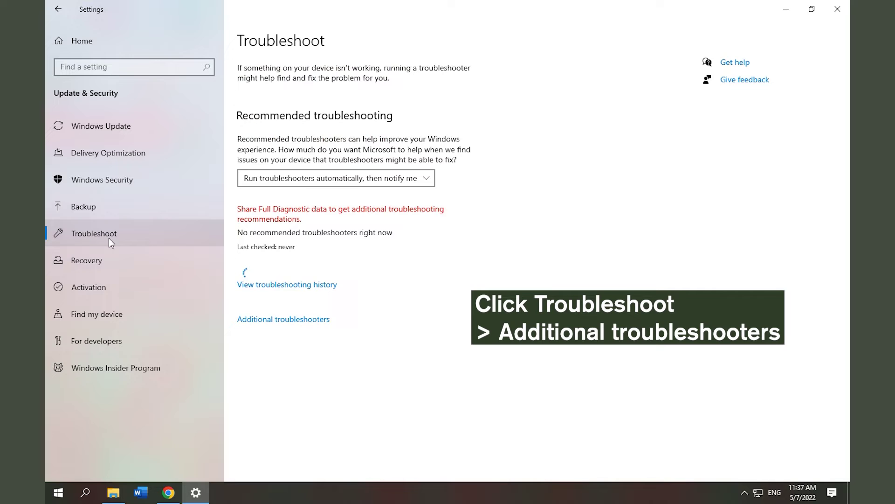
pyautogui.click(309, 320)
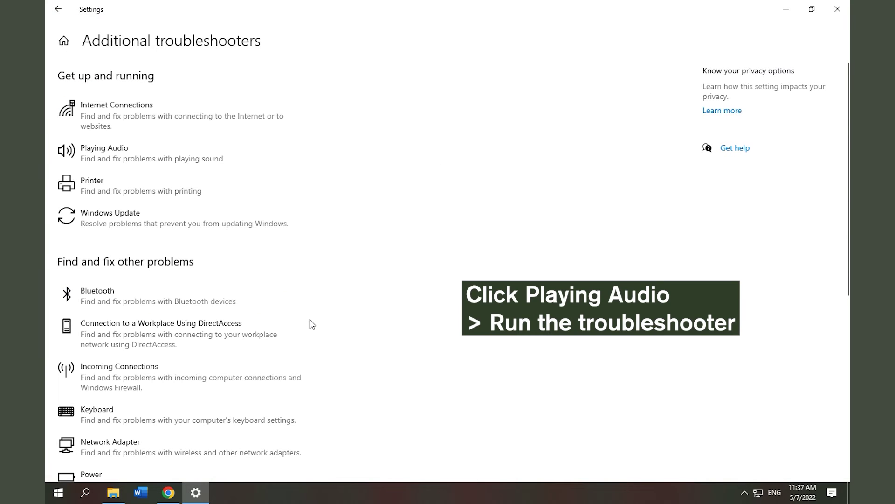
pyautogui.click(134, 164)
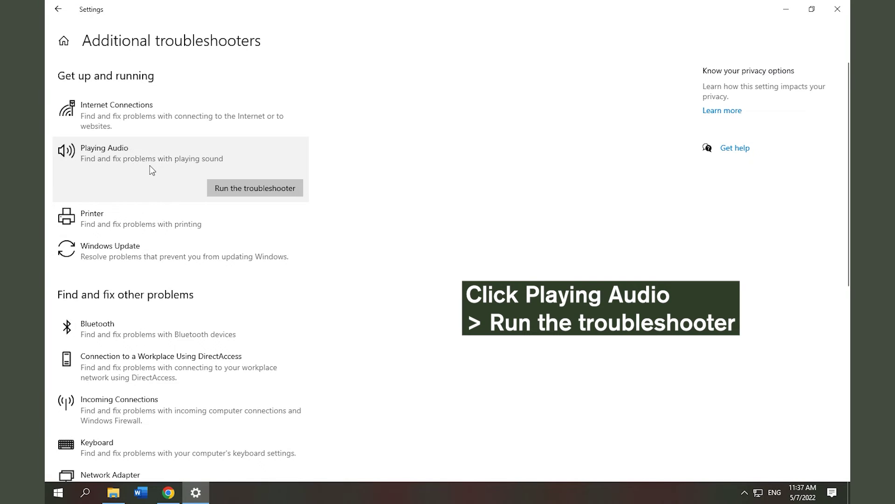
pyautogui.click(282, 191)
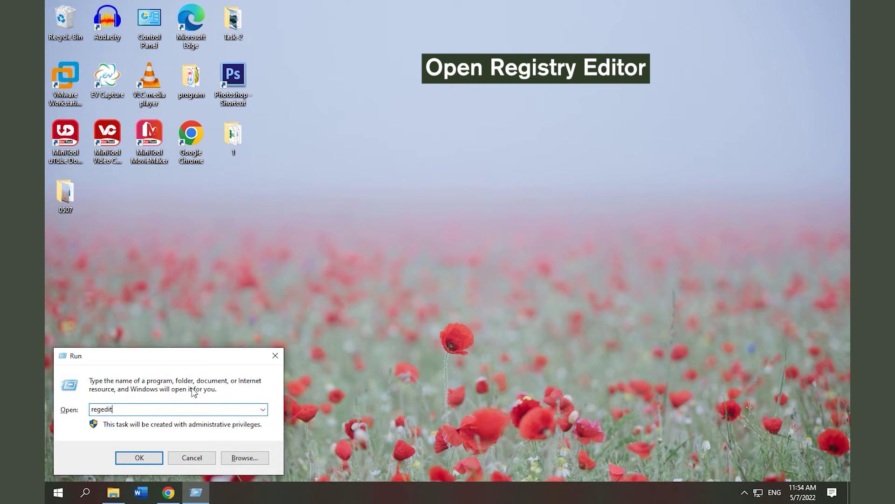
# Launch regedit and expand HKEY_LOCAL_MACHINE > SOFTWARE > Microsoft > Windows NT to show CurrentVersion.
pyautogui.click(133, 457)
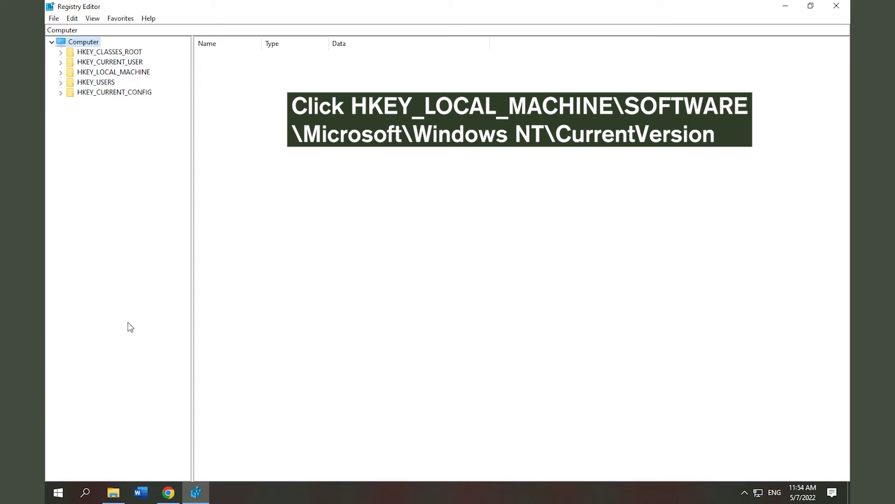
pyautogui.click(61, 73)
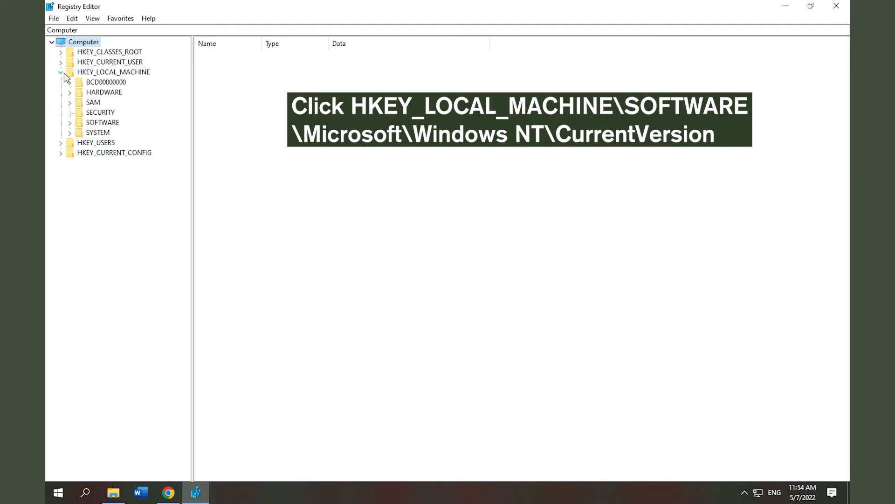
pyautogui.click(70, 123)
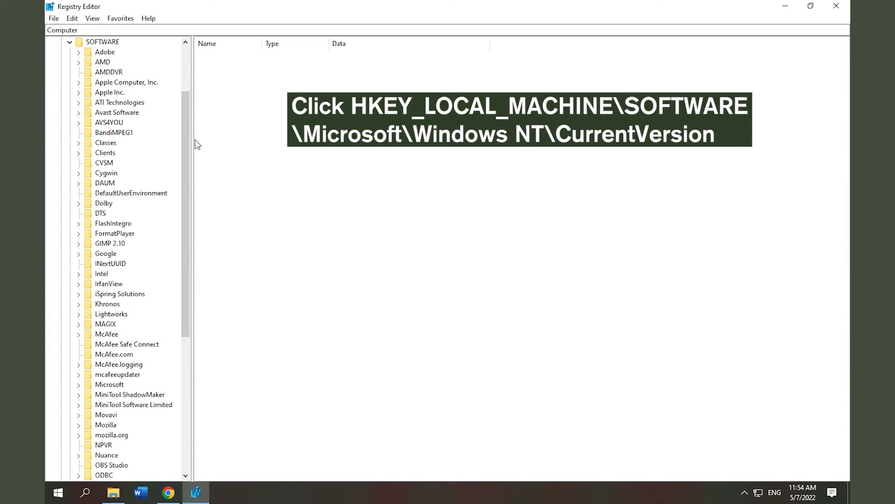
pyautogui.moveTo(183, 137); pyautogui.dragTo(182, 142)
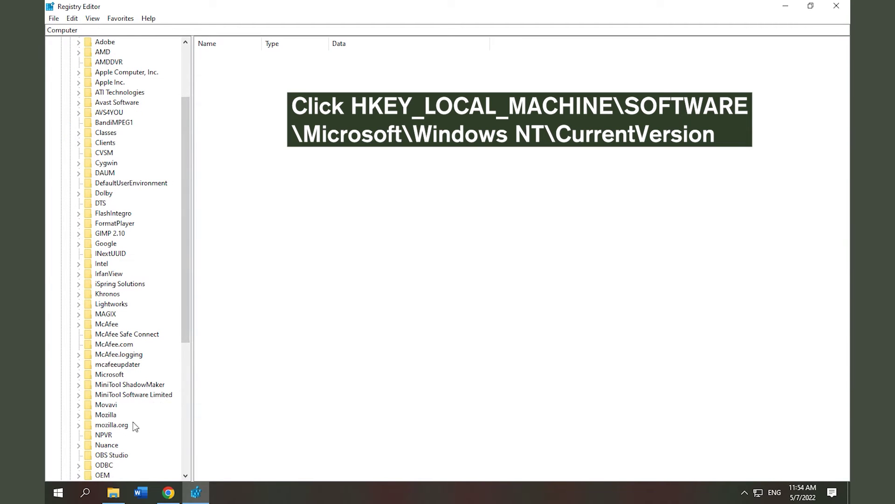
pyautogui.click(106, 376)
pyautogui.click(80, 376)
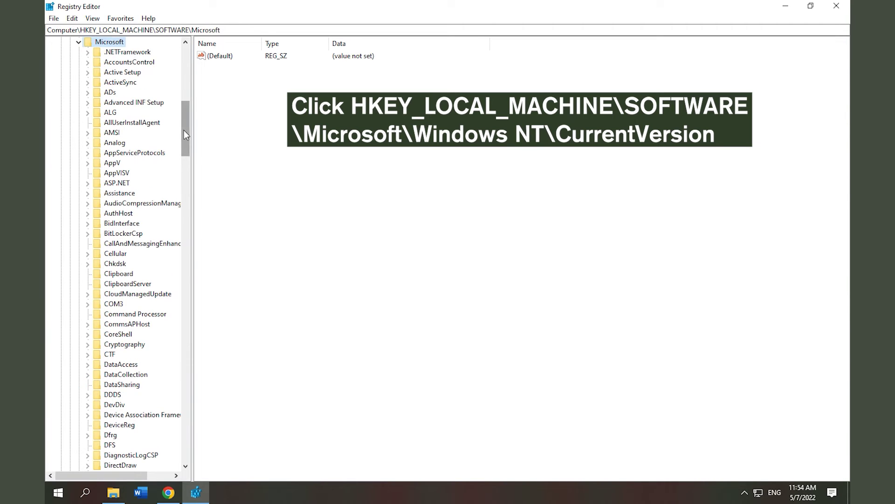
pyautogui.moveTo(184, 130); pyautogui.dragTo(199, 394)
pyautogui.click(89, 264)
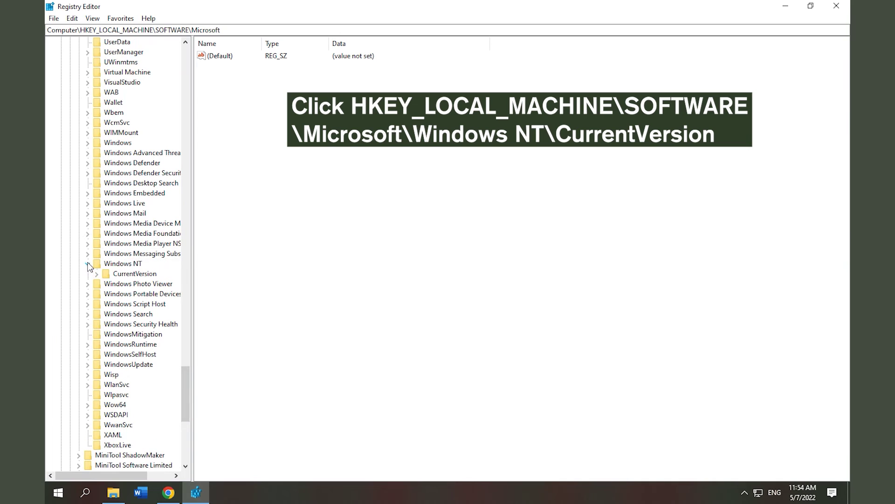
# Create a new registry key named MTCUVC inside the CurrentVersion key.
pyautogui.rightClick(135, 275)
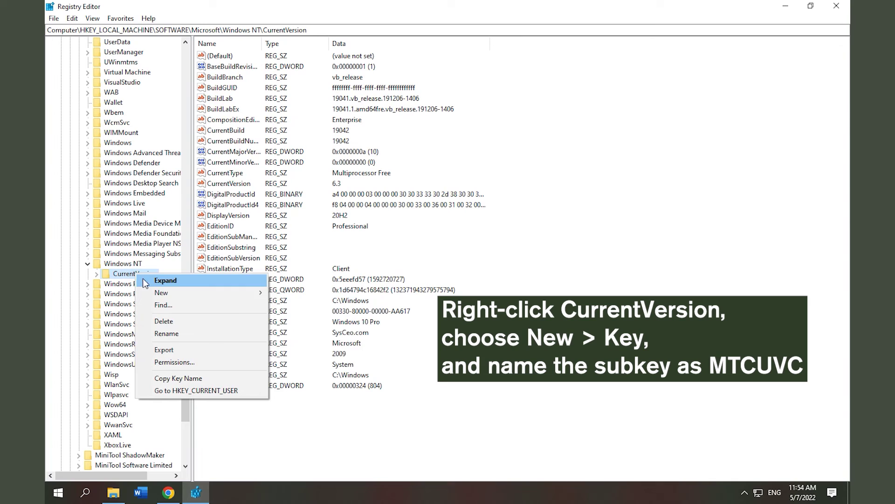
pyautogui.moveTo(156, 294)
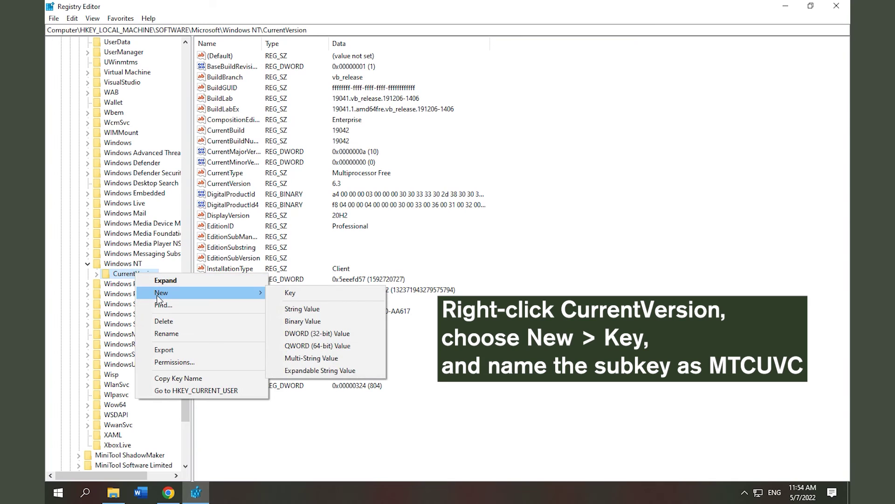
pyautogui.click(289, 293)
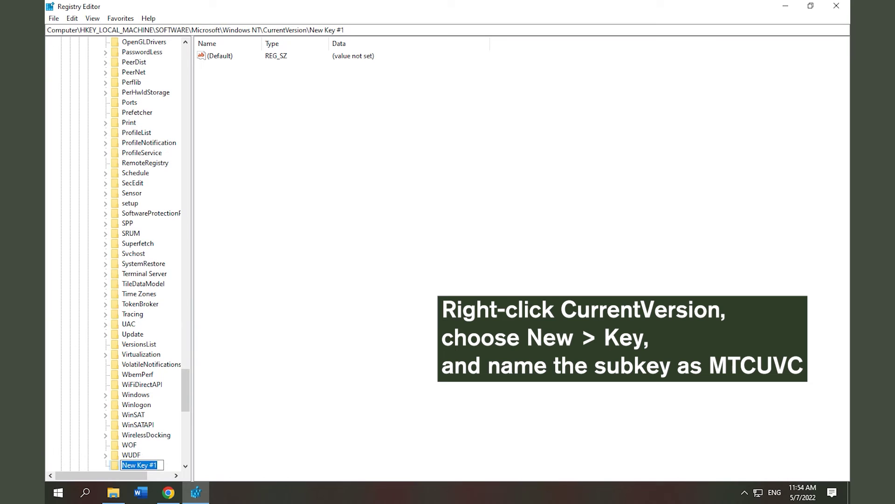
pyautogui.write('MTCUVC')
pyautogui.press('Return')
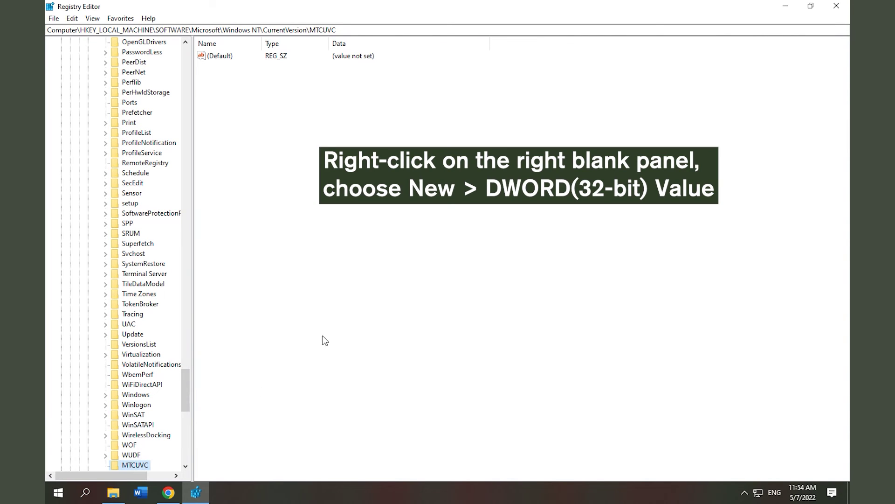
# Add a DWORD (32-bit) value EnableMtcuvc with data 0 to MTCUVC, then close Registry Editor.
pyautogui.rightClick(324, 298)
pyautogui.moveTo(366, 310)
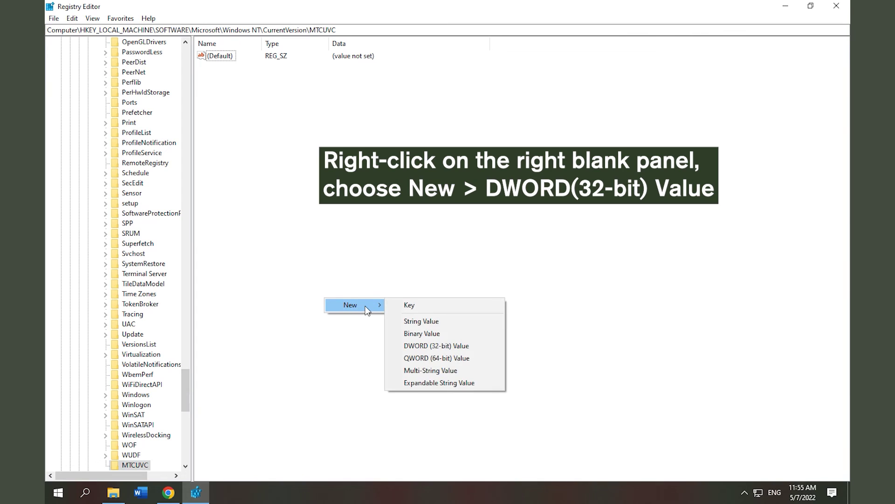
pyautogui.click(442, 346)
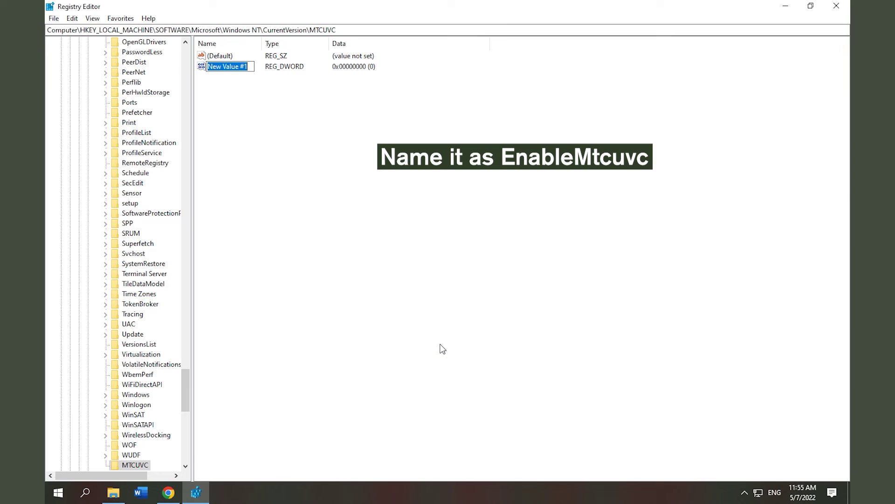
pyautogui.write('E')
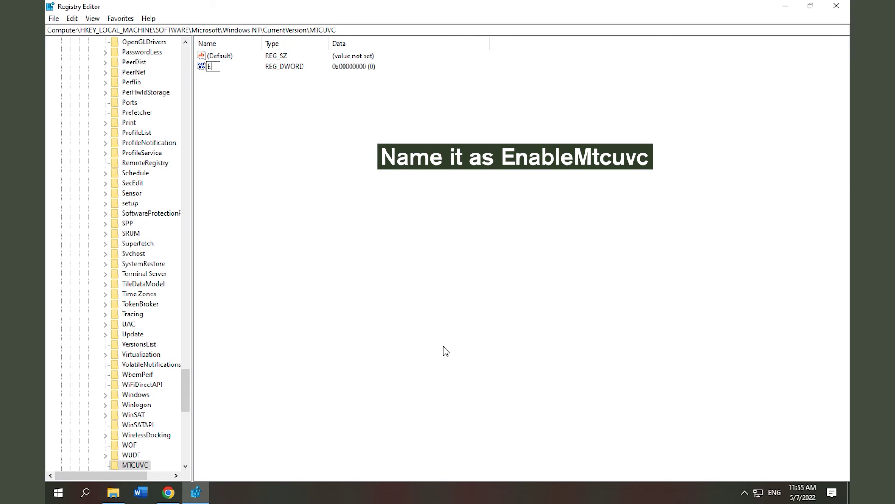
pyautogui.write('nableMtcuvc')
pyautogui.press('Return')
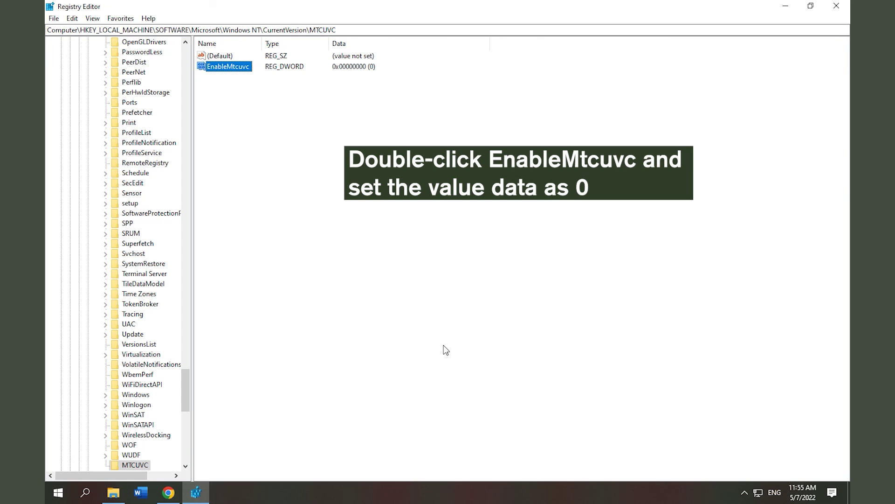
pyautogui.doubleClick(225, 68)
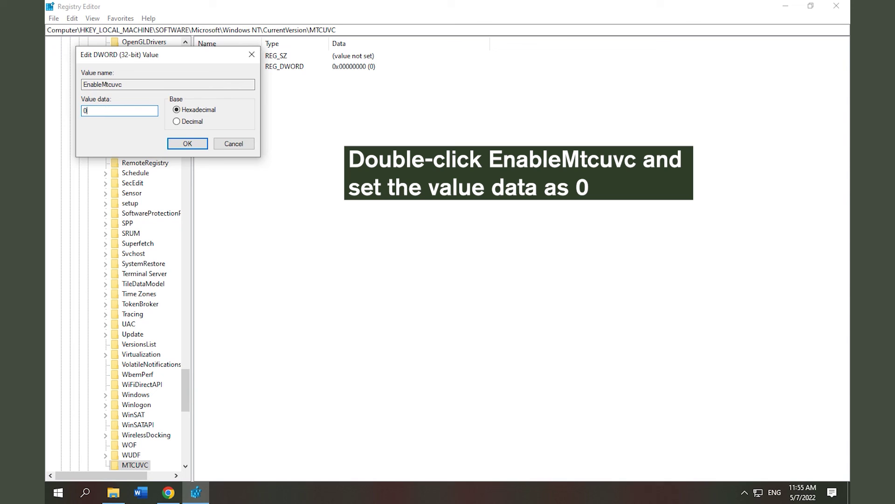
pyautogui.click(182, 144)
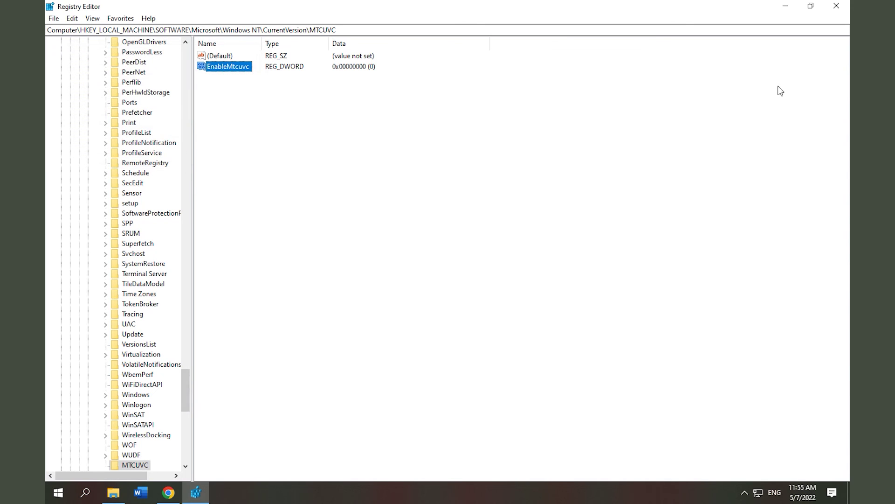
pyautogui.click(842, 6)
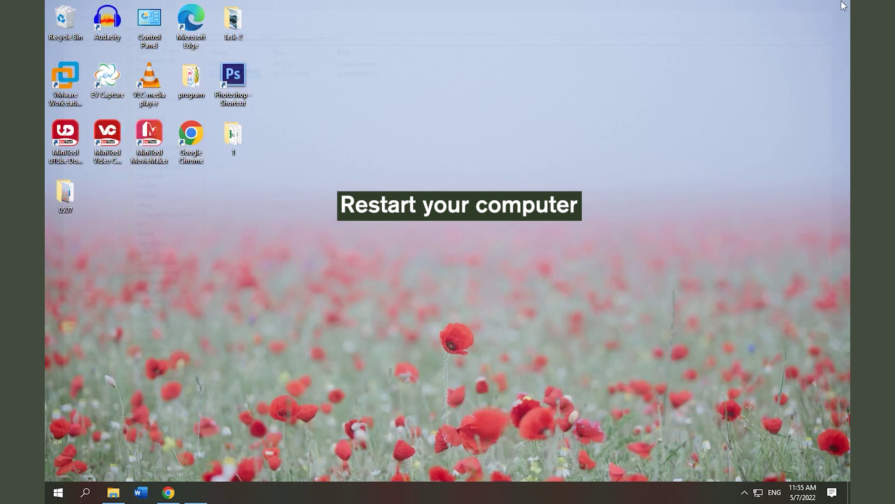